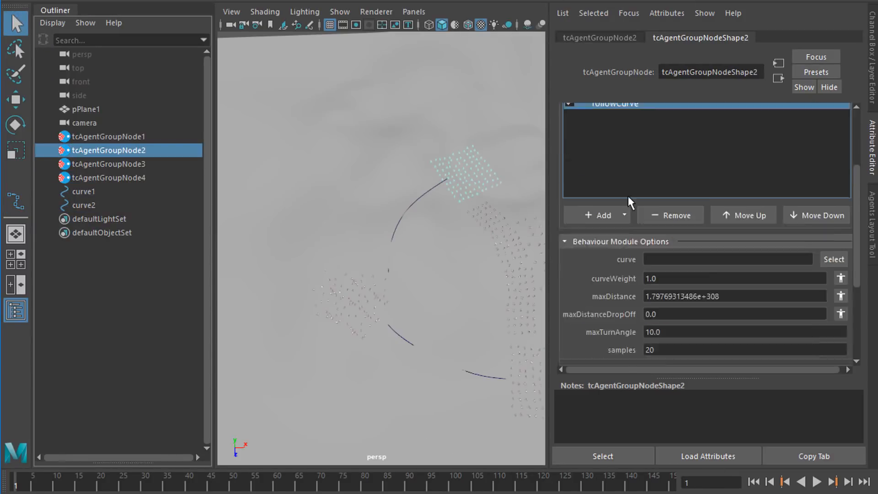
# - Rewind to frame 1 and play the crowd simulation along curve3 and curve4, then stop
pyautogui.click(753, 483)
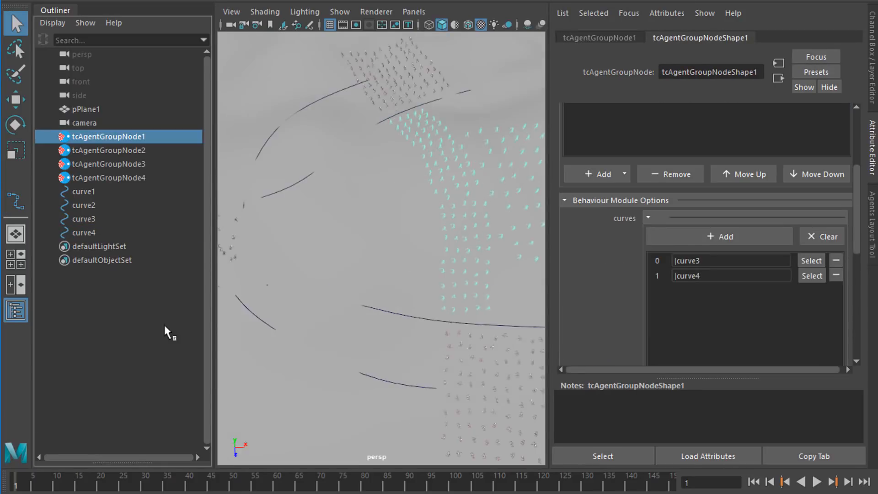
pyautogui.click(817, 483)
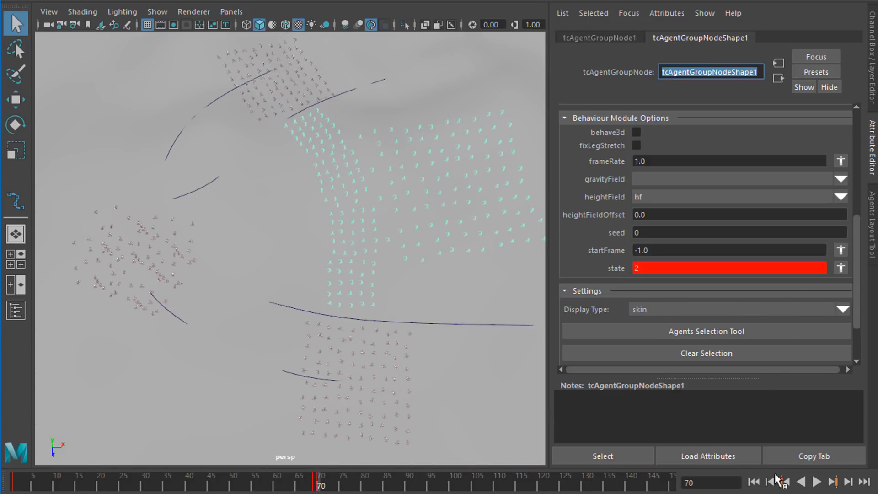
pyautogui.click(816, 483)
pyautogui.click(231, 12)
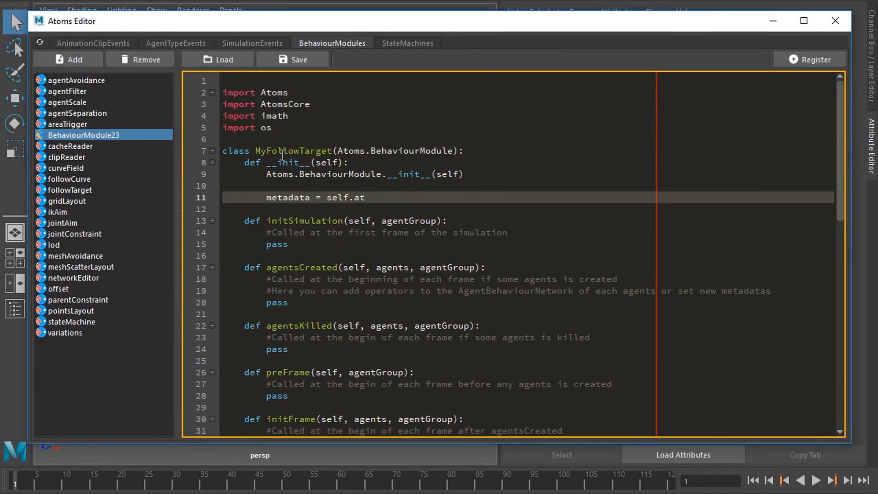
pyautogui.write('tributes()')
pyautogui.press('Return')
pyautogui.write('metadata.addEntry("target", AtomsCore.Vector3Metadata')
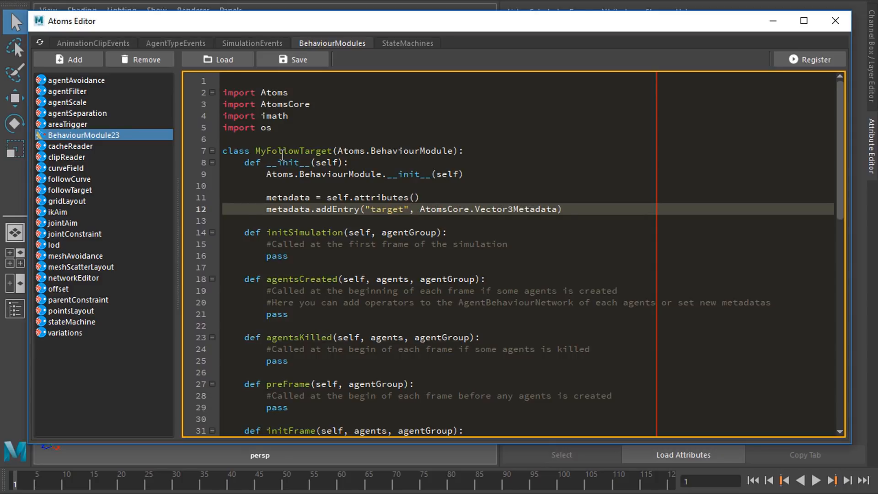
pyautogui.write('()')
pyautogui.scroll(-2, 280, 372)
# - Add the target attribute in the constructor and begin the per-agent loop in initFrame
pyautogui.doubleClick(277, 378)
pyautogui.write('target = self.')
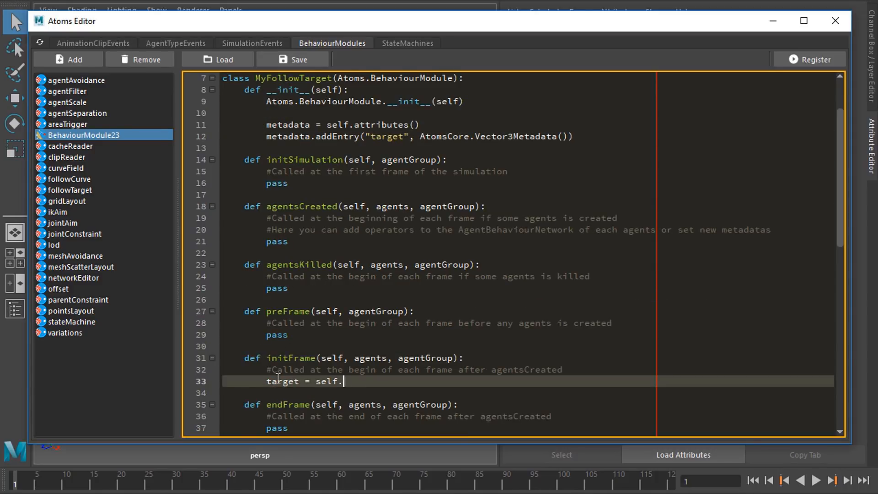
pyautogui.write('attributes().getEntry("target").')
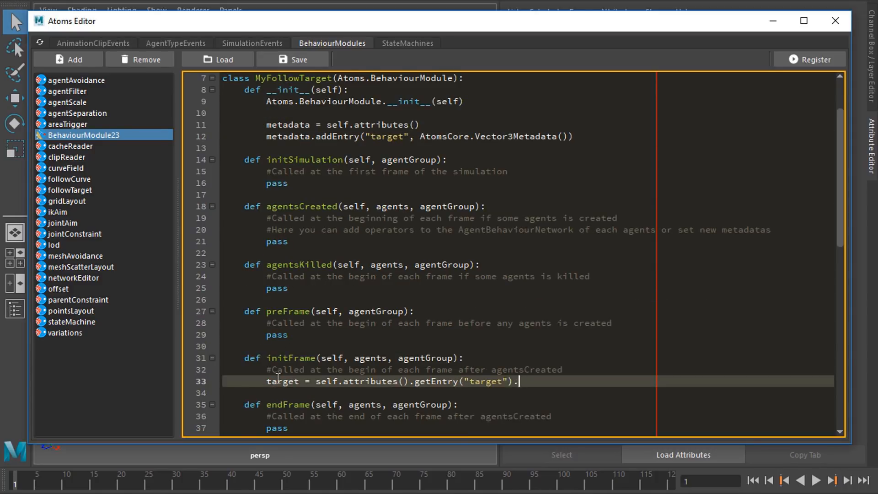
pyautogui.write('get()')
pyautogui.press('Return')
pyautogui.press('Return')
pyautogui.write('for agent in agents:')
pyautogui.press('Return')
pyautogui.write('agent_position = ')
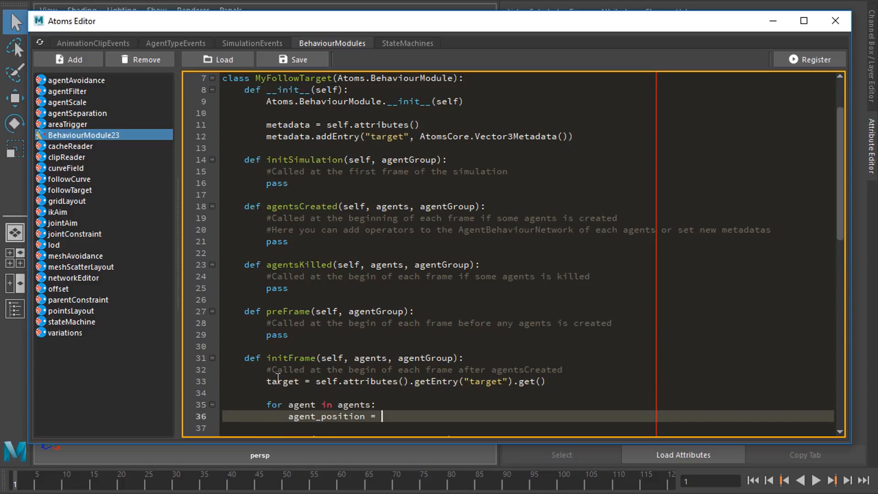
pyautogui.write('agent.metadata()["position"].value()')
# - Compute, normalize and set each agent's direction toward target, then register MyFollowTarget with Ctrl+S
pyautogui.press('Return')
pyautogui.write('new')
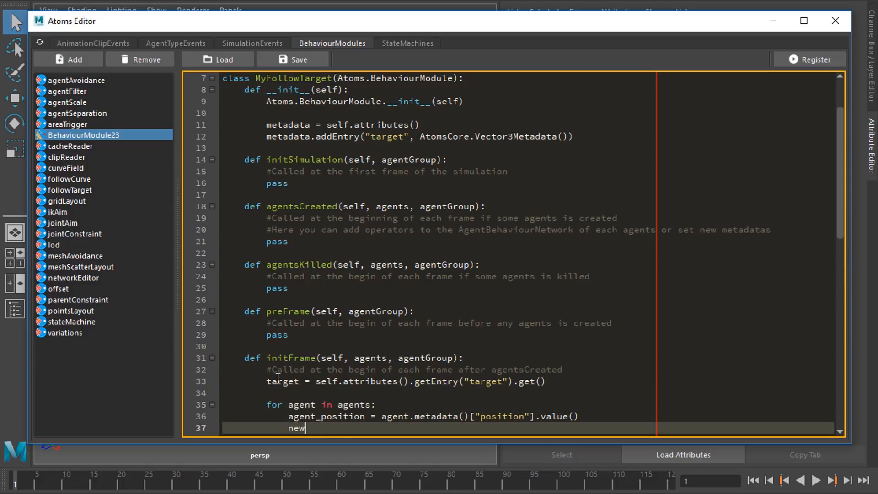
pyautogui.write('position')
pyautogui.press('Return')
pyautogui.scroll(-2, 397, 342)
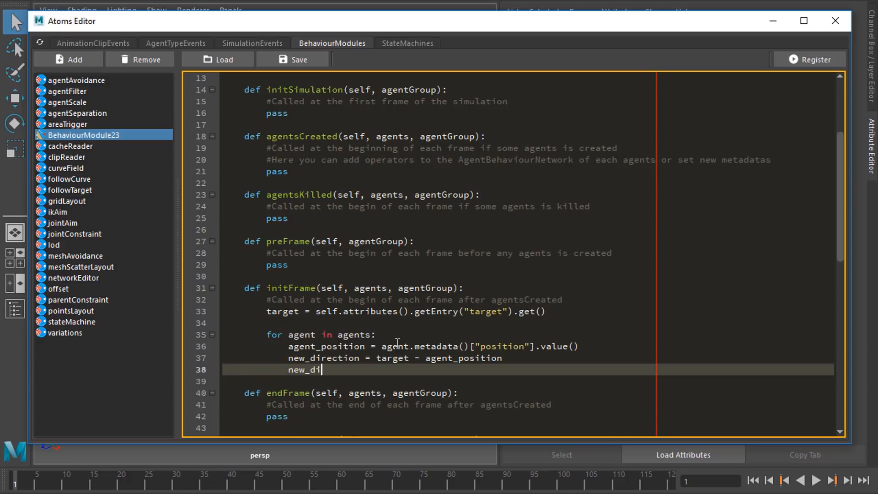
pyautogui.write('ze()')
pyautogui.press('Return')
pyautogui.write('agent.metadata()[')
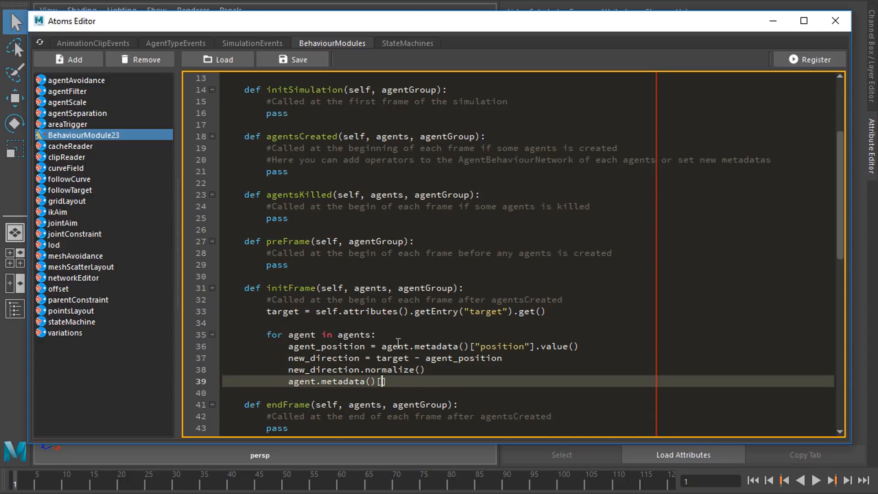
pyautogui.write('"direction"].set(new_direction)')
pyautogui.hotkey('ctrl', 's')
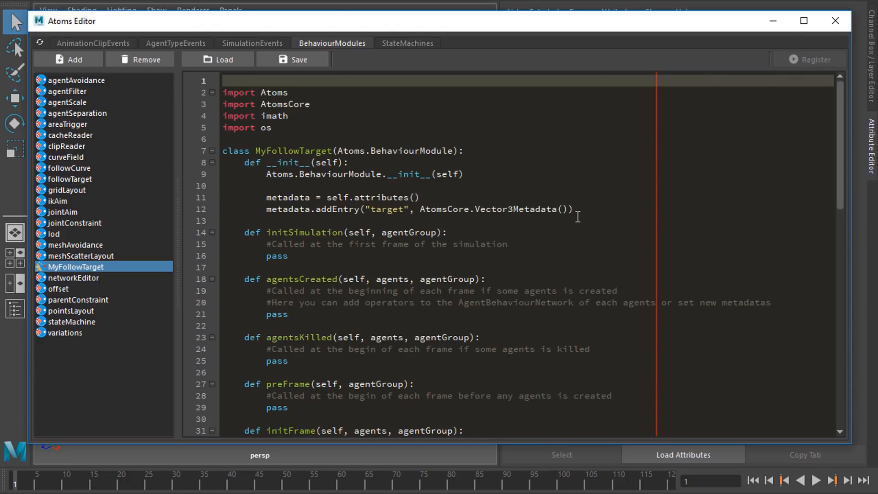
# - Close the Atoms Editor and load locator1 as source in the Connection Editor
pyautogui.click(836, 21)
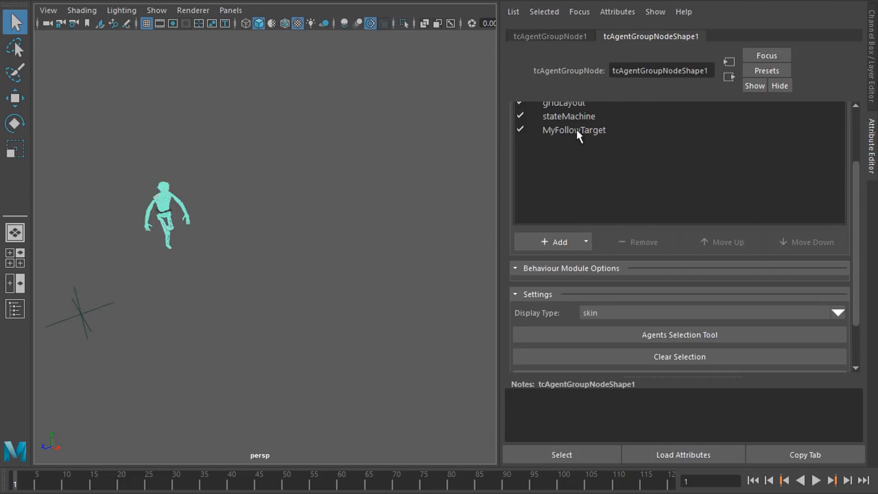
pyautogui.click(384, 21)
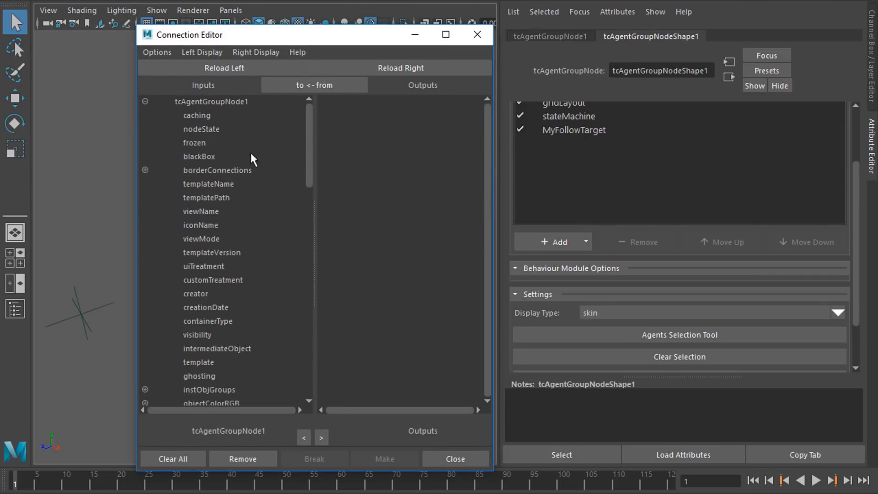
pyautogui.scroll(-5, 402, 274)
pyautogui.click(402, 179)
pyautogui.scroll(-15, 219, 274)
# - Connect locator1.translate to atoms_MyFollowTarget_target and close the Connection Editor
pyautogui.click(215, 391)
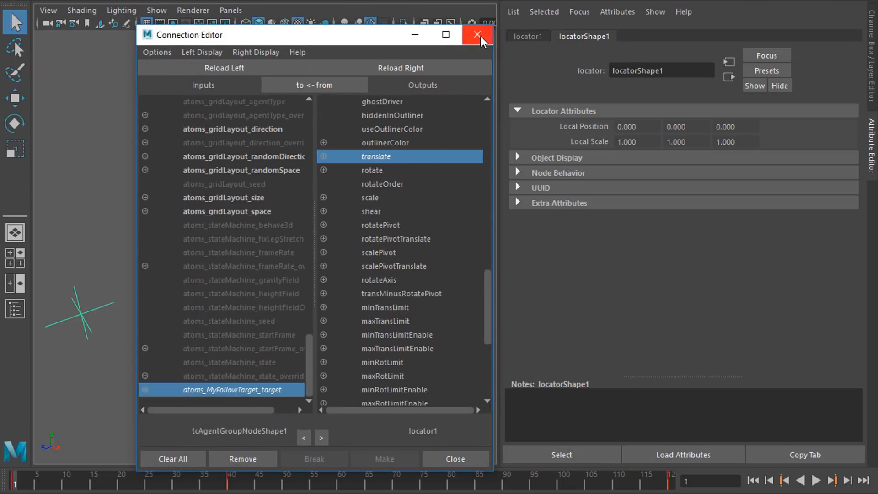
pyautogui.click(478, 34)
pyautogui.click(817, 480)
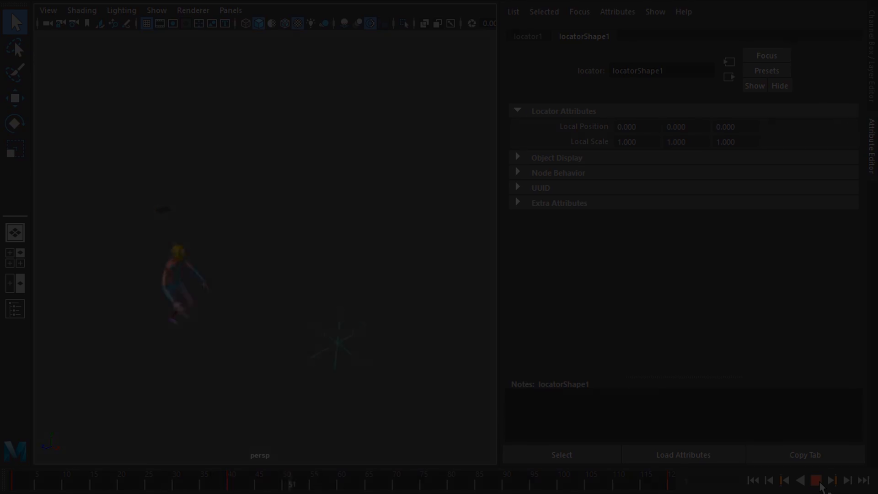